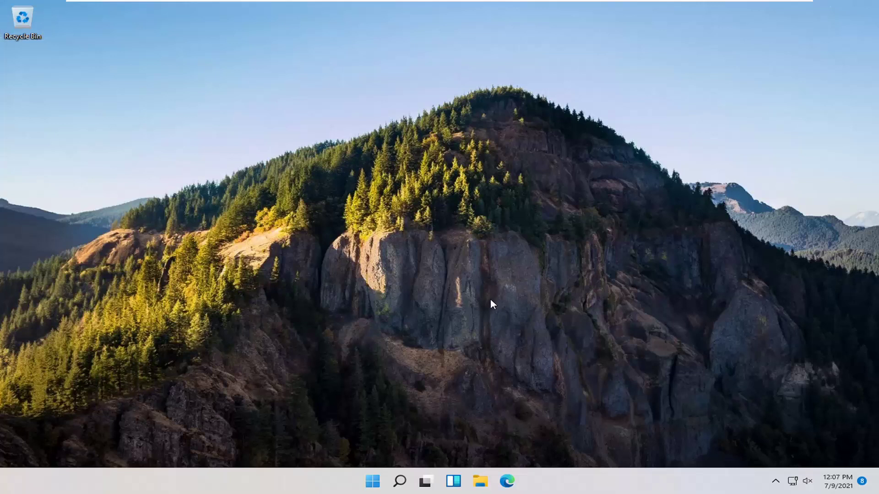
# Search for 'windows features' and open Turn Windows features on or off.
pyautogui.click(399, 482)
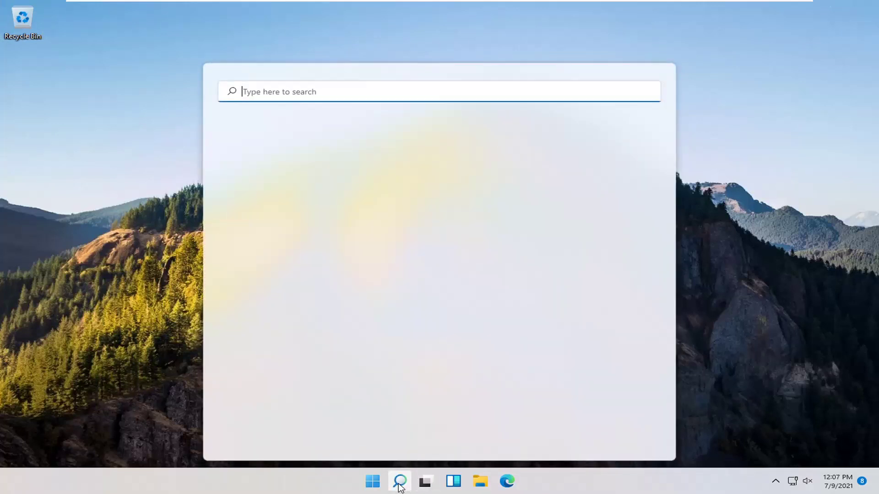
pyautogui.write('w')
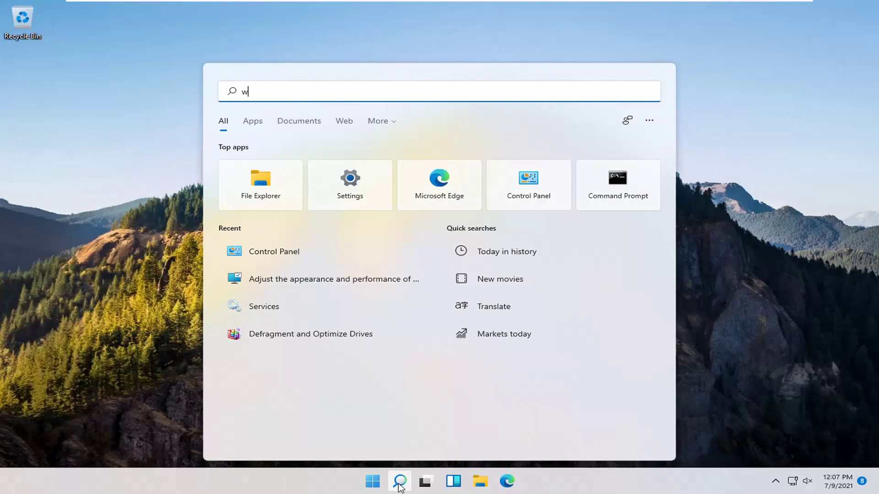
pyautogui.write('indows features')
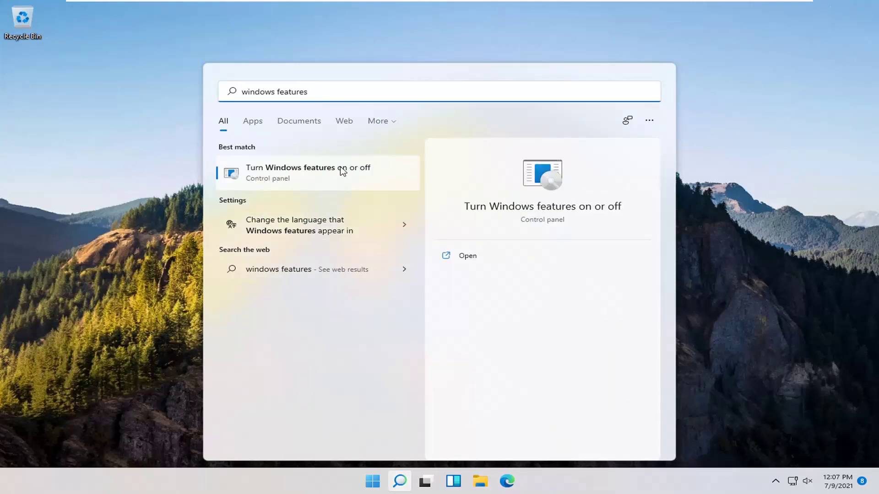
pyautogui.click(341, 172)
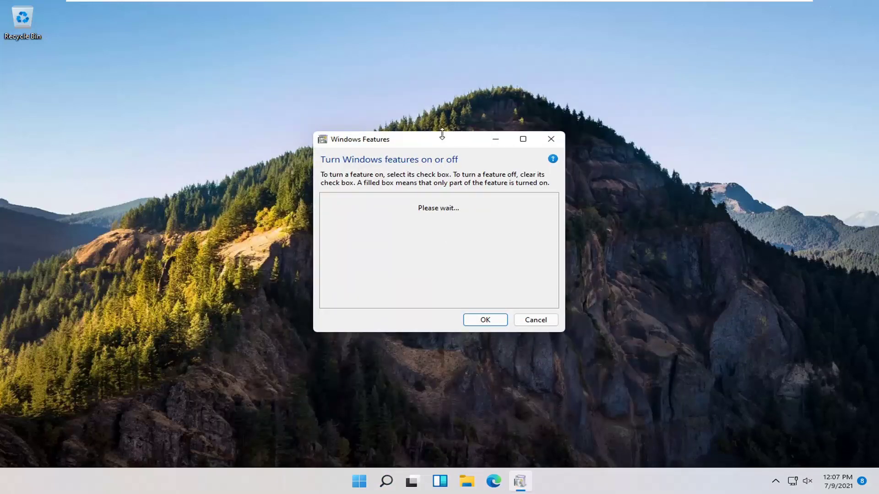
# Under SMB 1.0/CIFS File Sharing Support, tick SMB 1.0/CIFS Client and confirm the selection.
pyautogui.moveTo(443, 140); pyautogui.dragTo(448, 134)
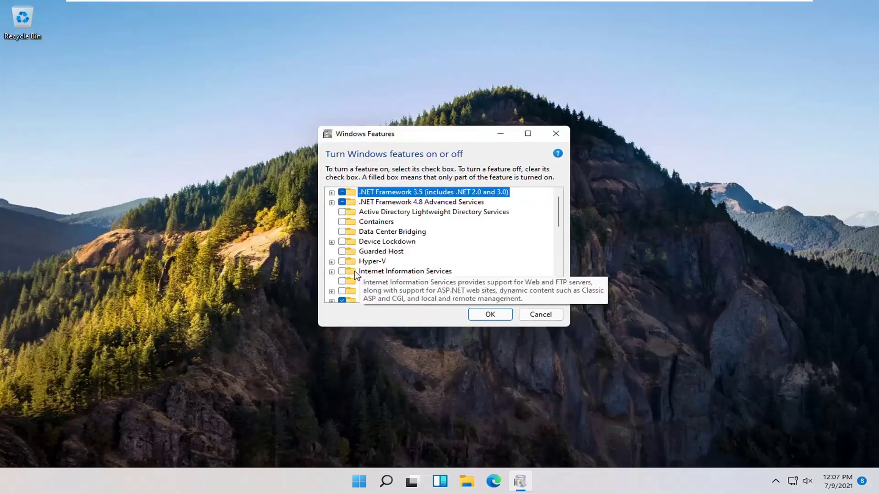
pyautogui.scroll(-1, 428, 267)
pyautogui.scroll(-5, 389, 283)
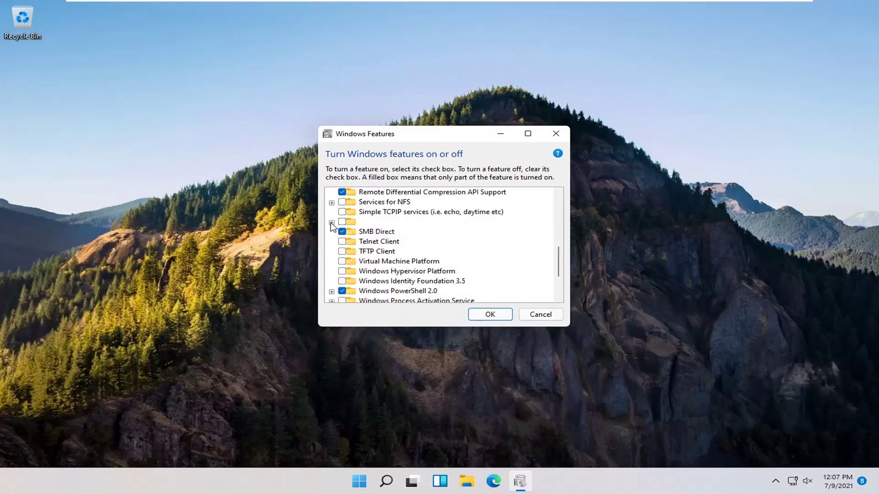
pyautogui.click(332, 222)
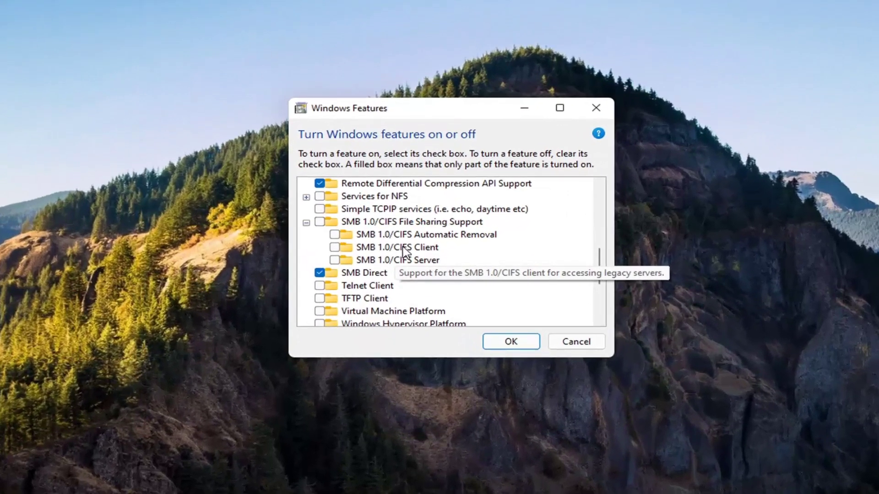
pyautogui.click(334, 248)
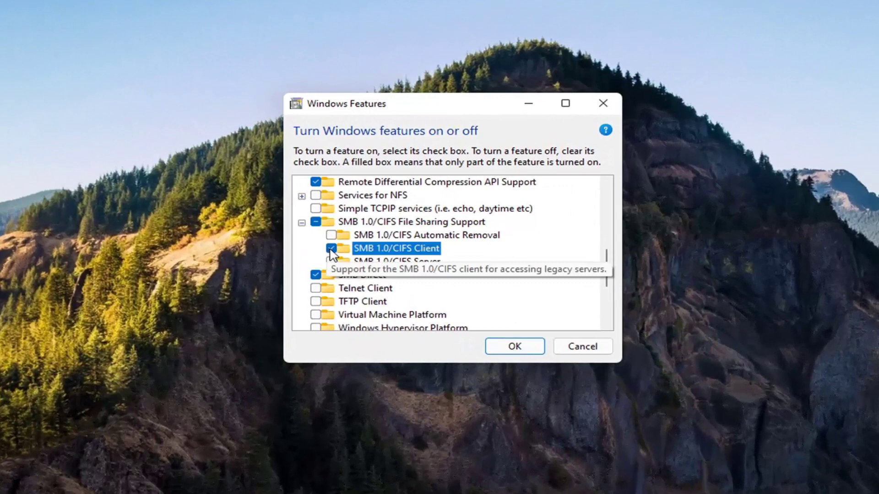
pyautogui.click(527, 350)
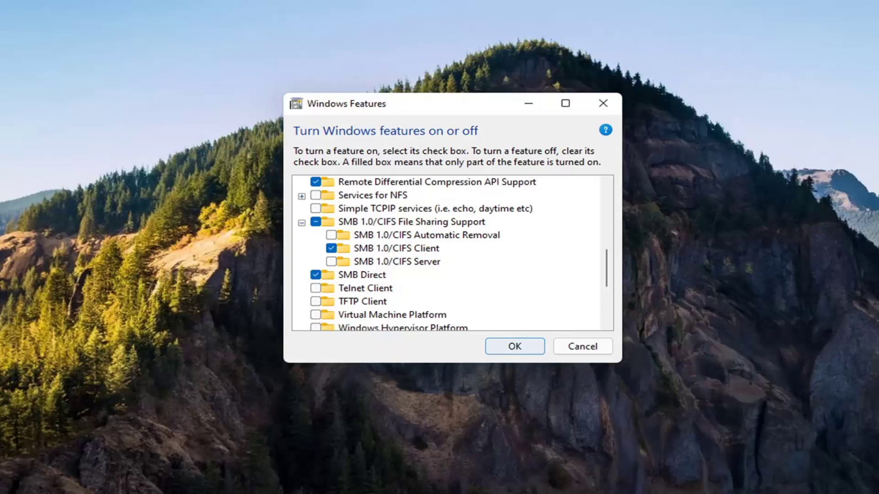
# Install the SMB 1.0/CIFS Client feature and let Windows apply the changes and restart.
pyautogui.press('Return')
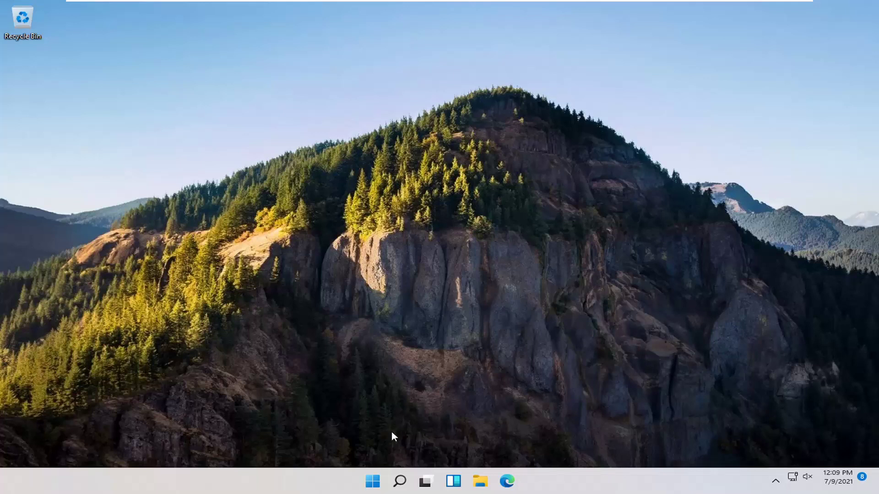
# Launch Control Panel from search and switch View by to Category.
pyautogui.click(399, 480)
pyautogui.write('co')
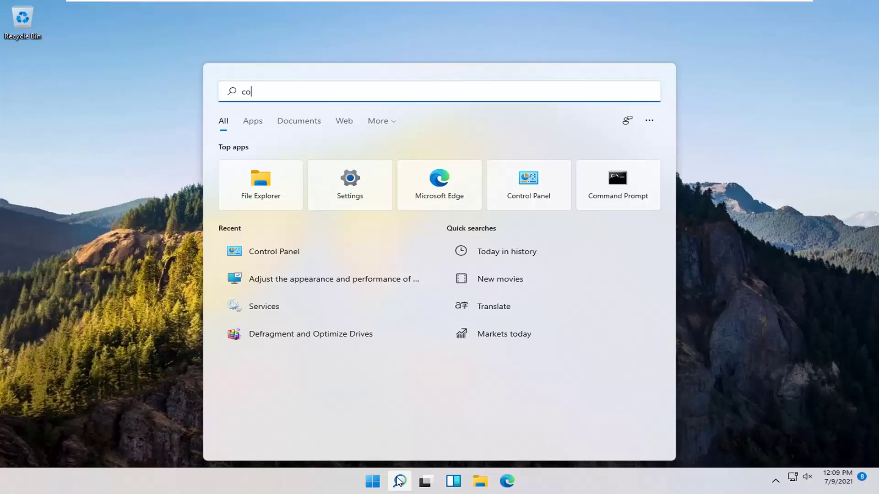
pyautogui.write('ntrol panel')
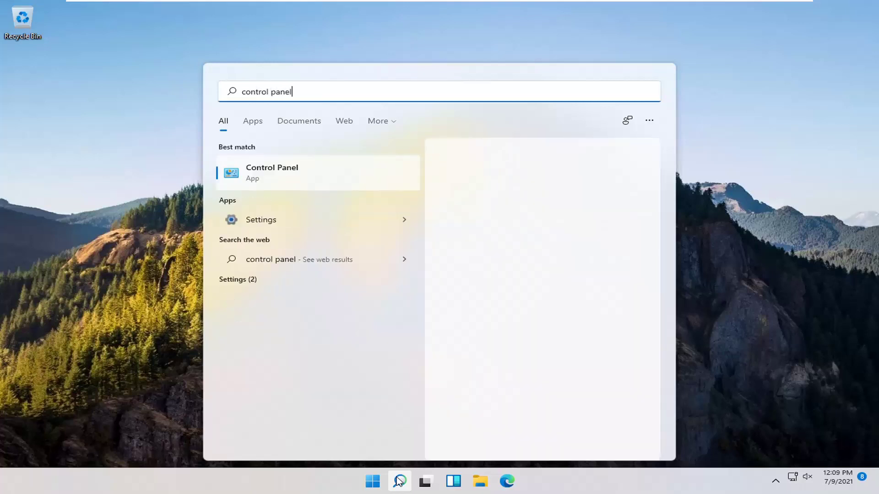
pyautogui.click(287, 183)
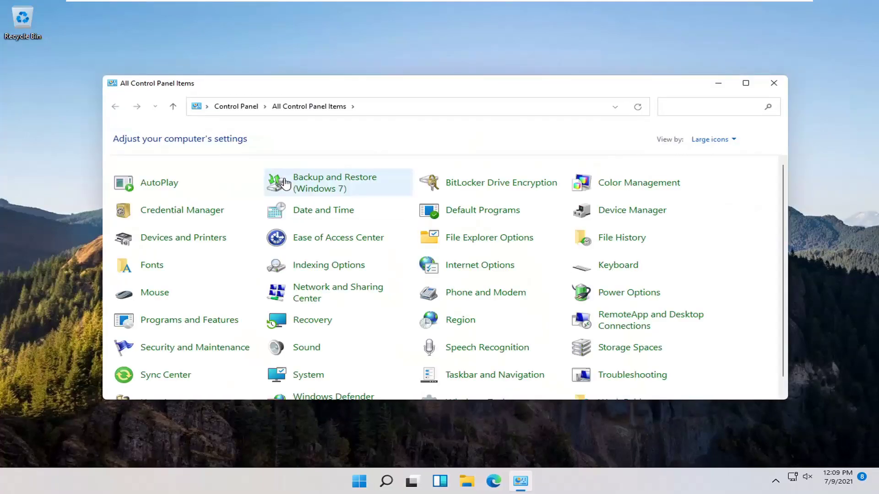
pyautogui.click(710, 139)
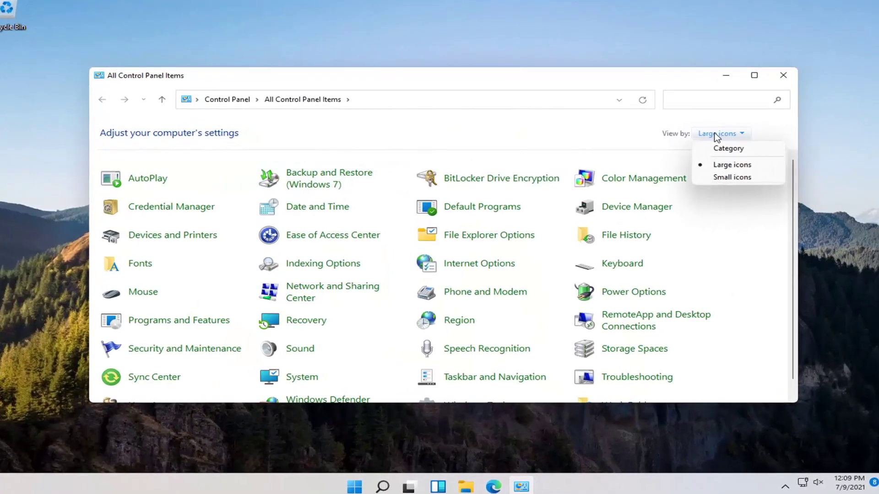
pyautogui.click(727, 148)
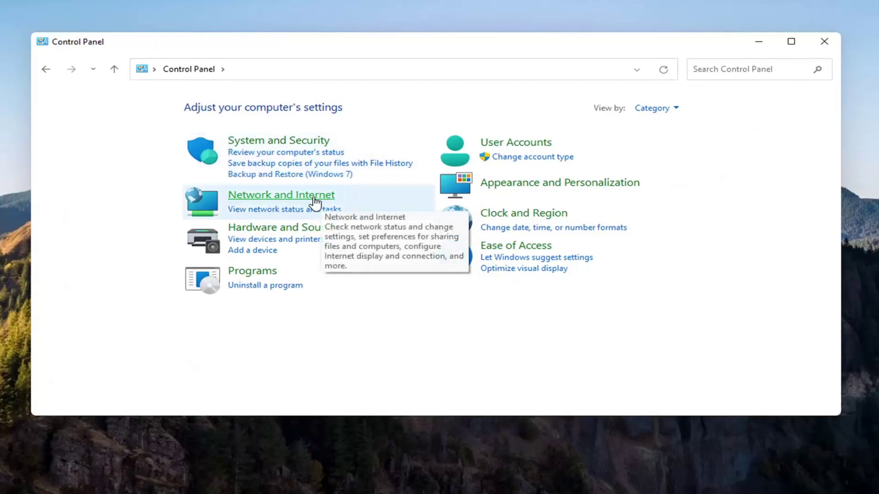
# Go to Network and Internet > Network and Sharing Center > Change advanced sharing settings.
pyautogui.click(312, 197)
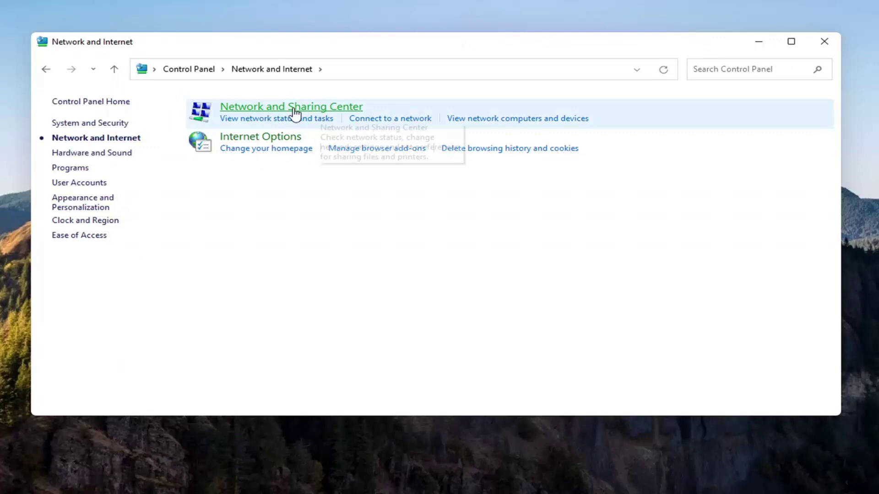
pyautogui.click(319, 108)
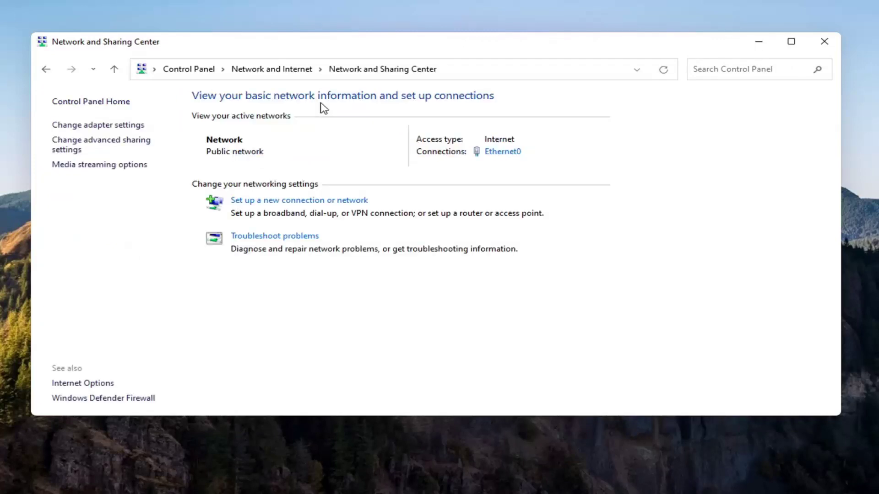
pyautogui.click(73, 151)
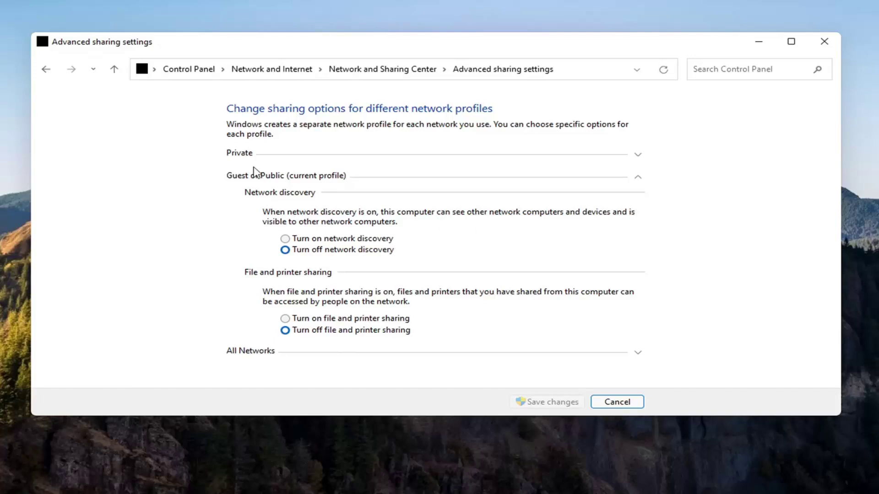
# Turn on file and printer sharing for the Private profile and save the change.
pyautogui.click(259, 153)
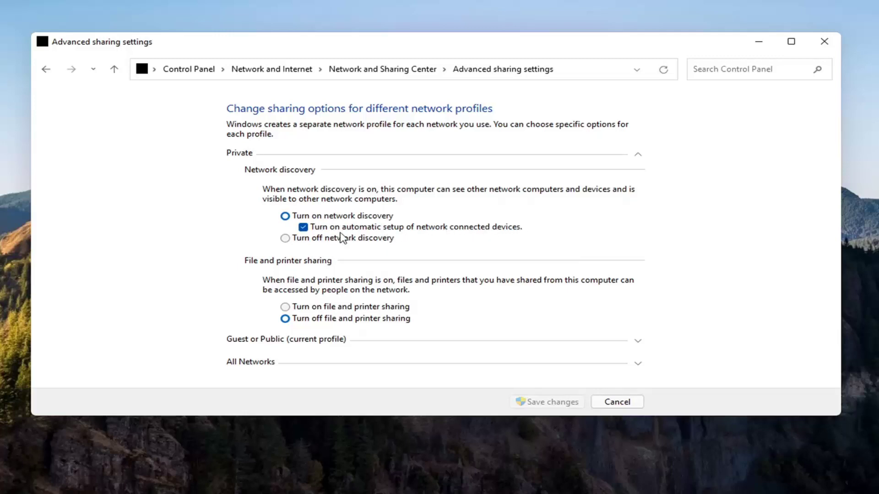
pyautogui.click(284, 307)
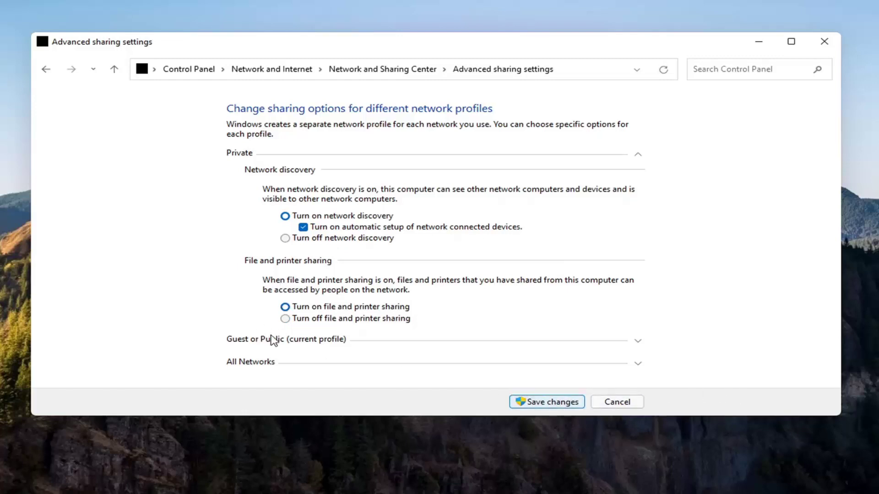
pyautogui.hotkey('alt', 'Left')
# Reopen advanced sharing settings and check the Private profile's saved discovery and sharing options.
pyautogui.click(120, 144)
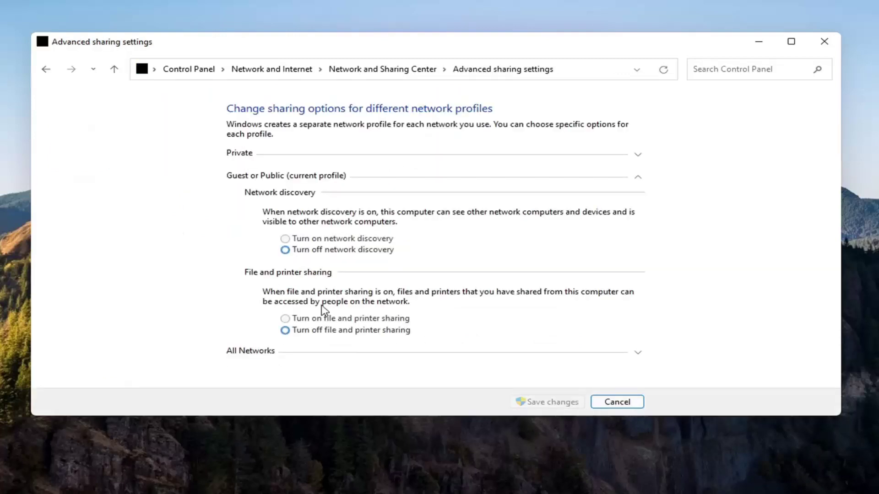
pyautogui.click(261, 176)
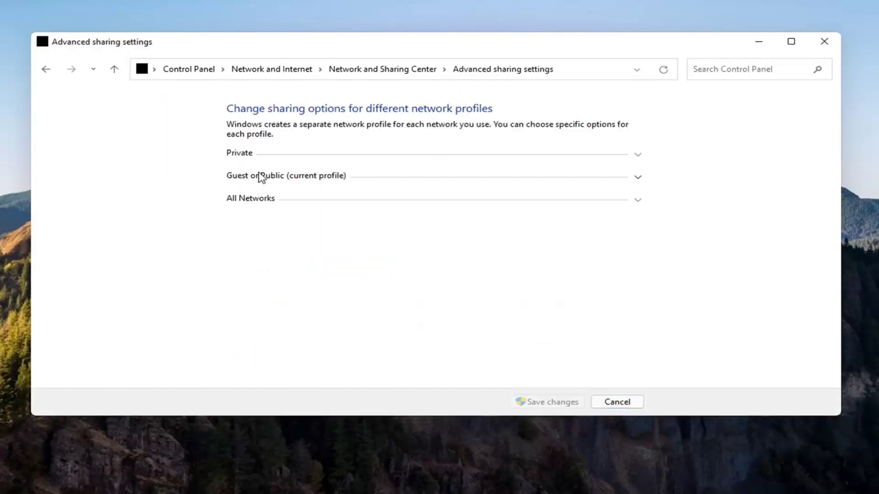
pyautogui.click(256, 153)
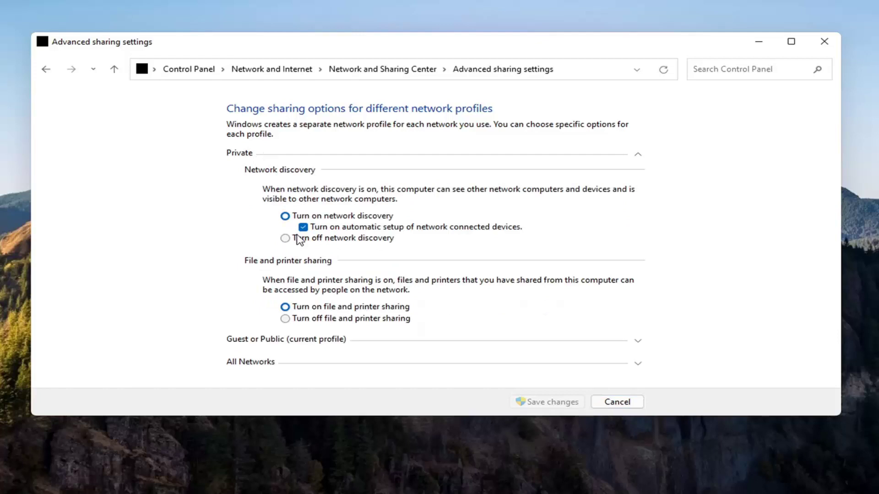
pyautogui.click(401, 157)
pyautogui.click(398, 157)
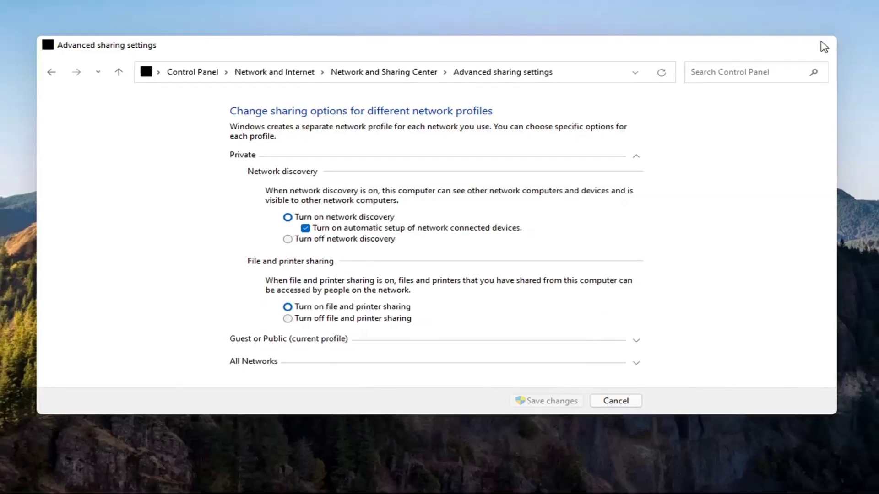
# Close the sharing settings window and launch the Services app via search.
pyautogui.click(824, 41)
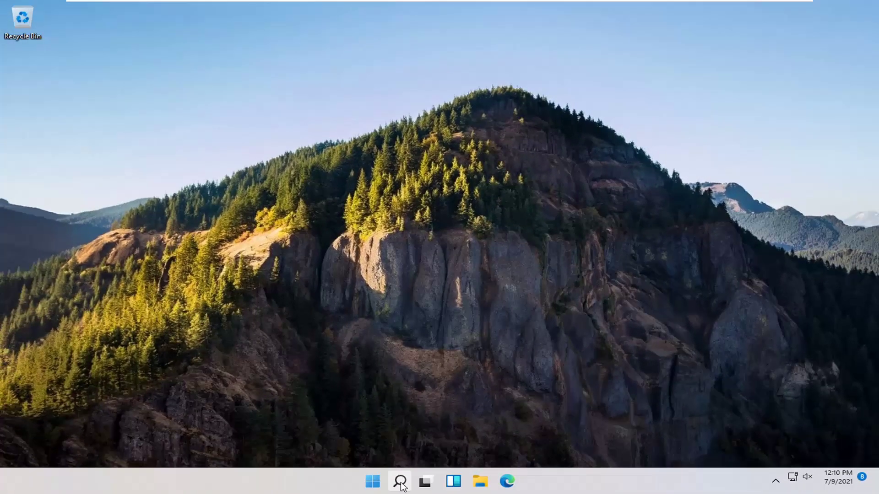
pyautogui.click(400, 482)
pyautogui.write('services')
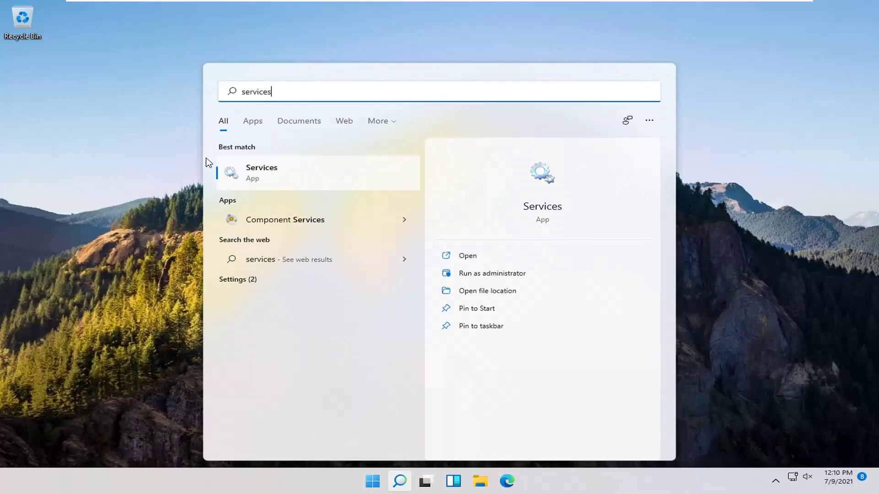
pyautogui.click(260, 175)
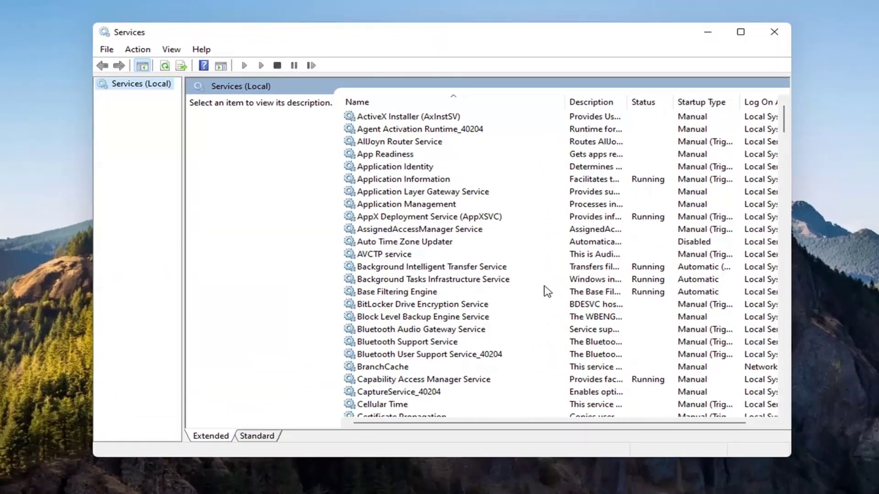
# Set Function Discovery Provider Host to Automatic, start it, and apply.
pyautogui.scroll(-20, 520, 328)
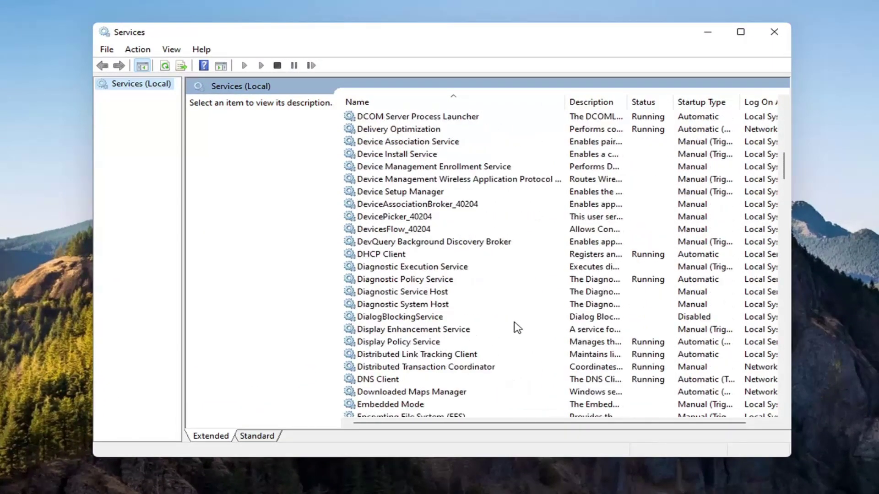
pyautogui.doubleClick(427, 254)
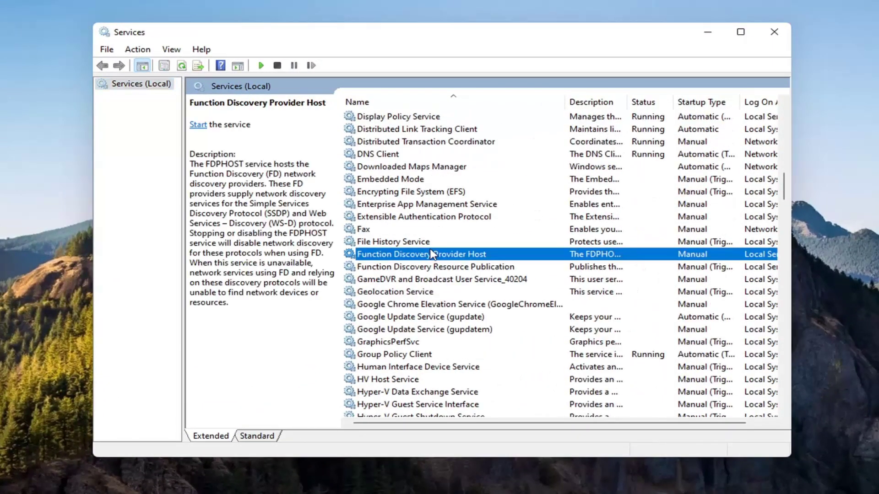
pyautogui.click(412, 234)
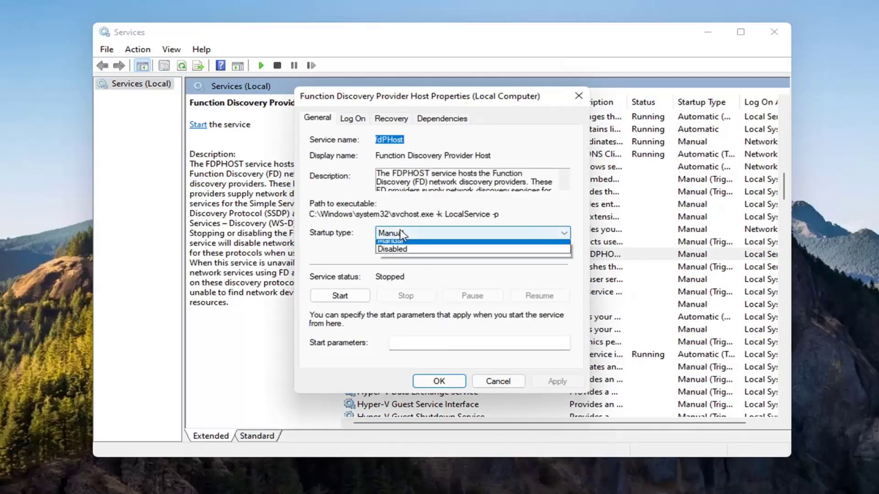
pyautogui.click(403, 253)
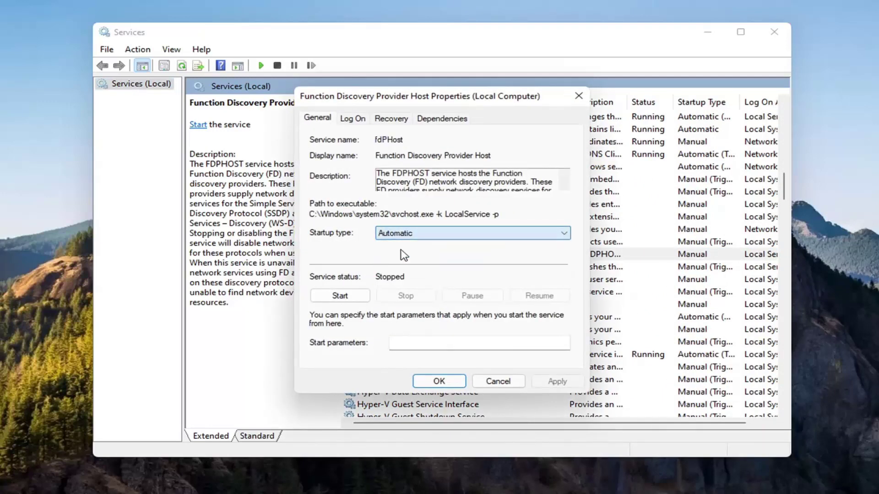
pyautogui.click(338, 296)
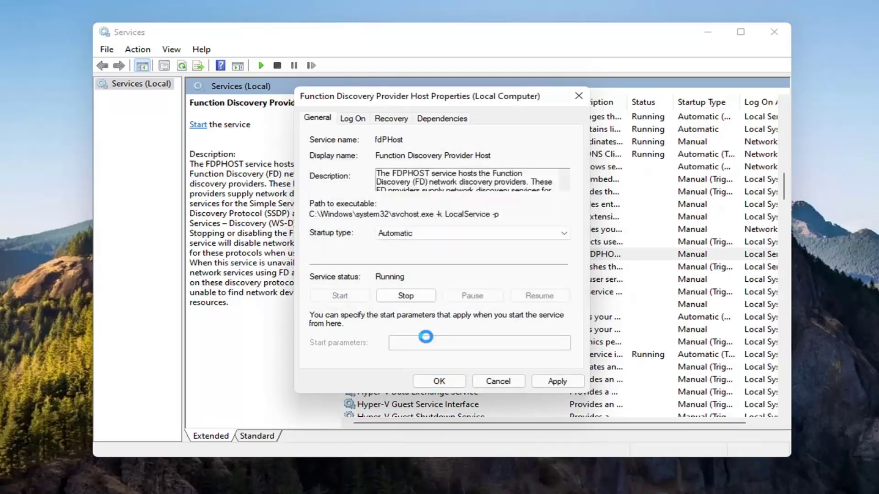
pyautogui.click(547, 384)
pyautogui.click(439, 382)
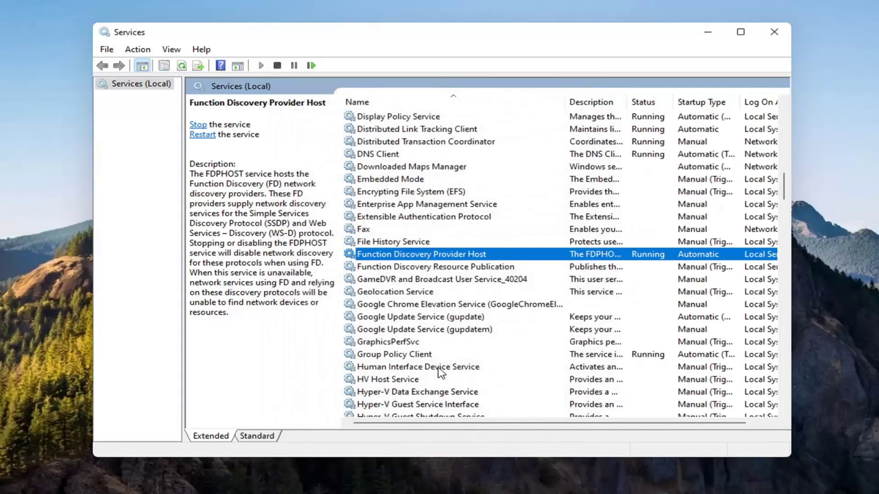
# Set Function Discovery Resource Publication to Automatic, start it, and apply.
pyautogui.click(411, 268)
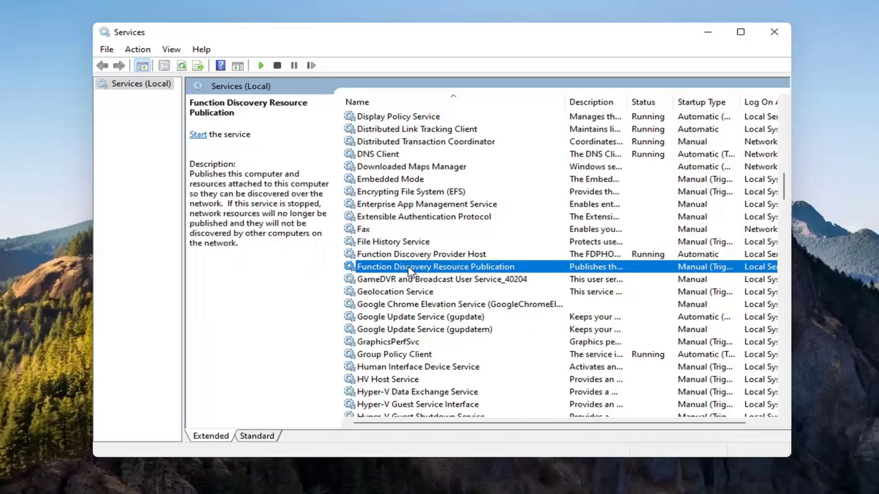
pyautogui.doubleClick(409, 270)
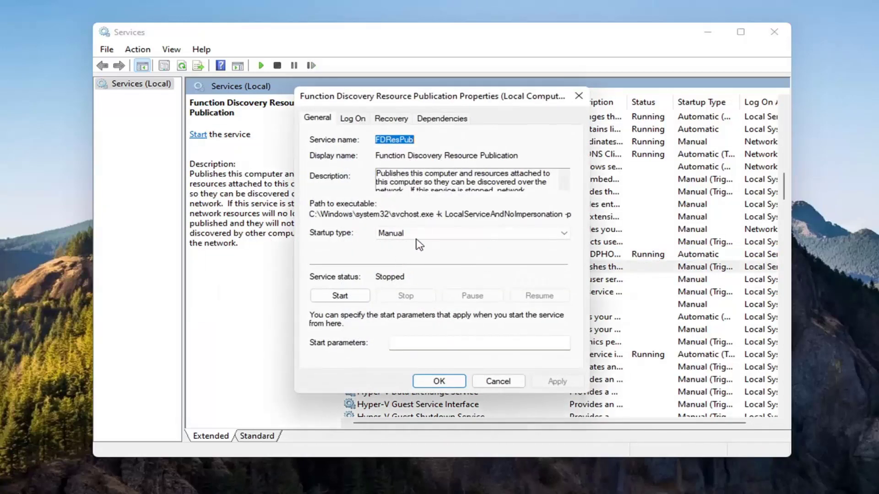
pyautogui.click(417, 234)
pyautogui.click(418, 255)
pyautogui.click(340, 295)
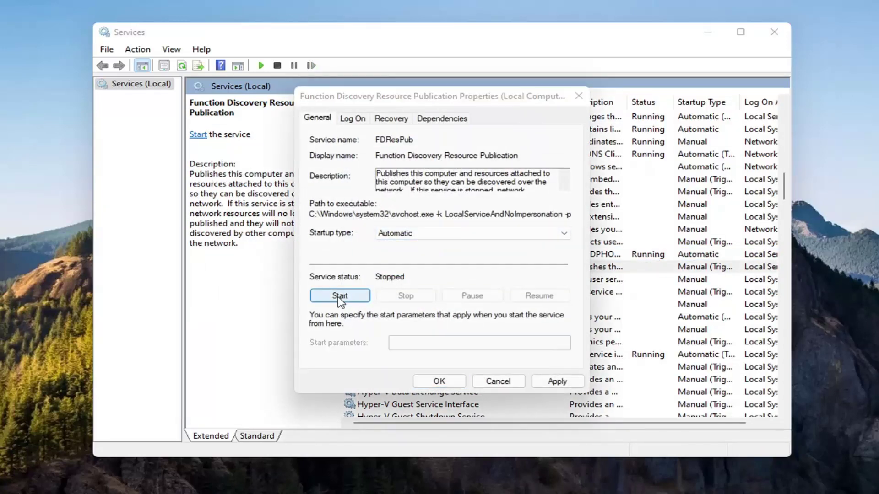
pyautogui.click(555, 381)
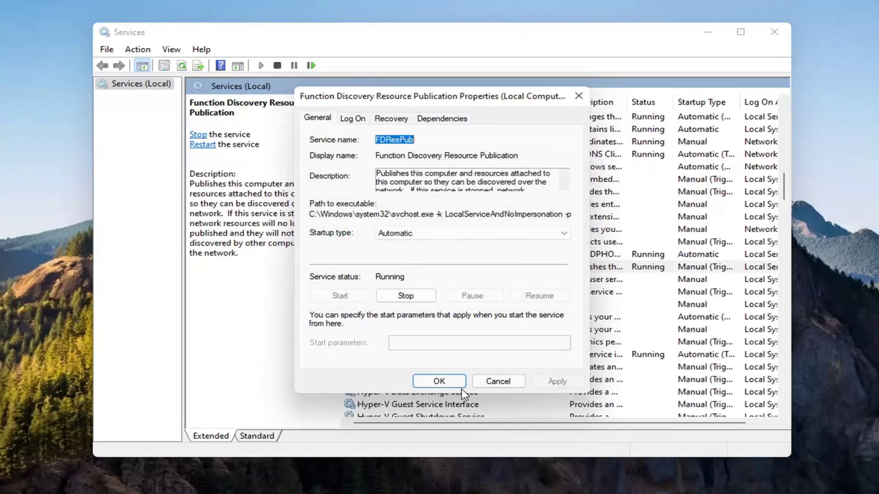
pyautogui.click(440, 382)
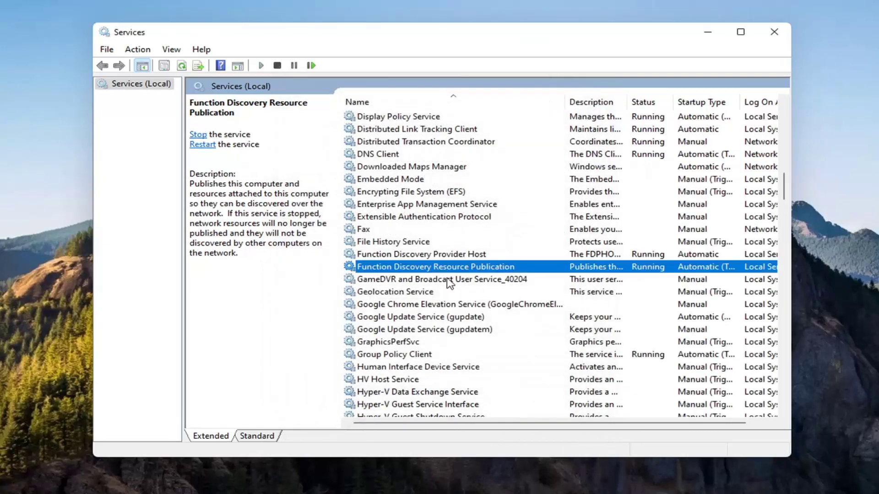
# Set SSDP Discovery's startup type to Automatic and apply.
pyautogui.scroll(-6, 453, 288)
pyautogui.scroll(-8, 460, 306)
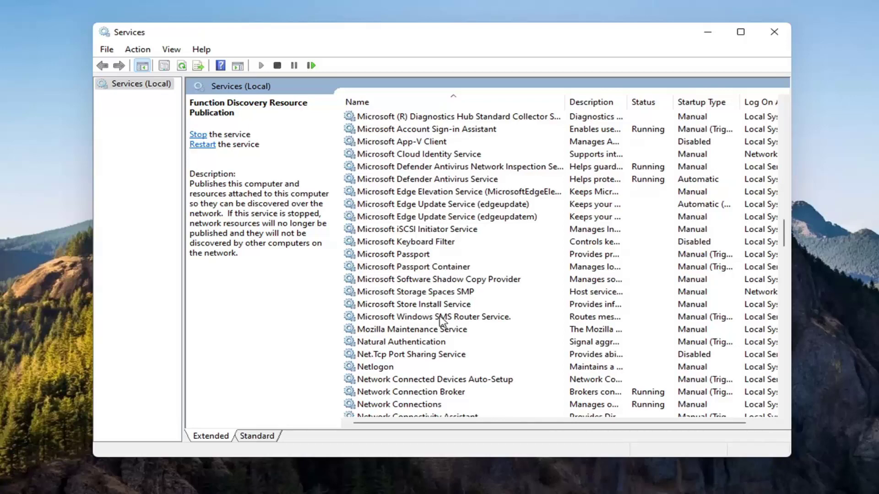
pyautogui.scroll(-2, 441, 322)
pyautogui.scroll(-17, 441, 322)
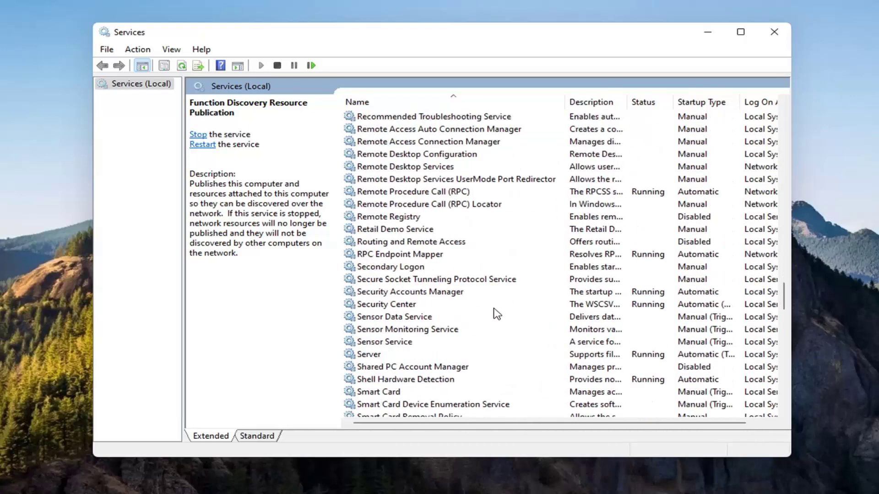
pyautogui.scroll(-2, 400, 303)
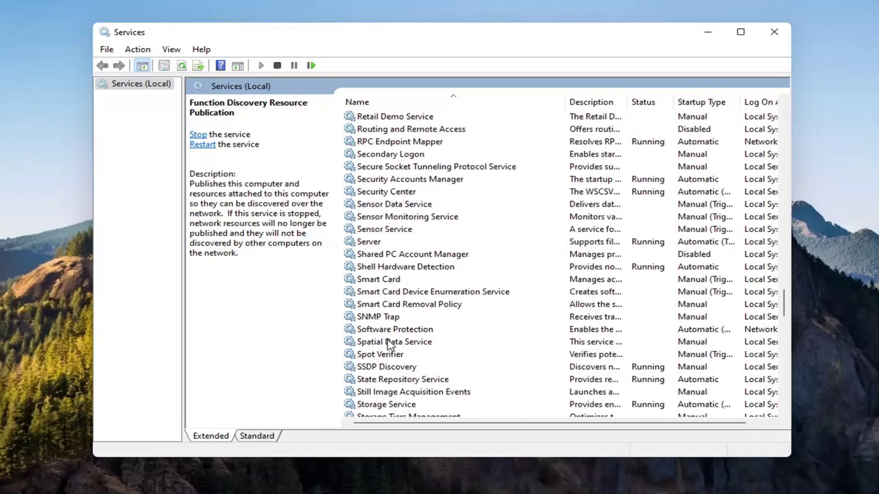
pyautogui.click(385, 368)
pyautogui.scroll(-2, 383, 373)
pyautogui.doubleClick(381, 293)
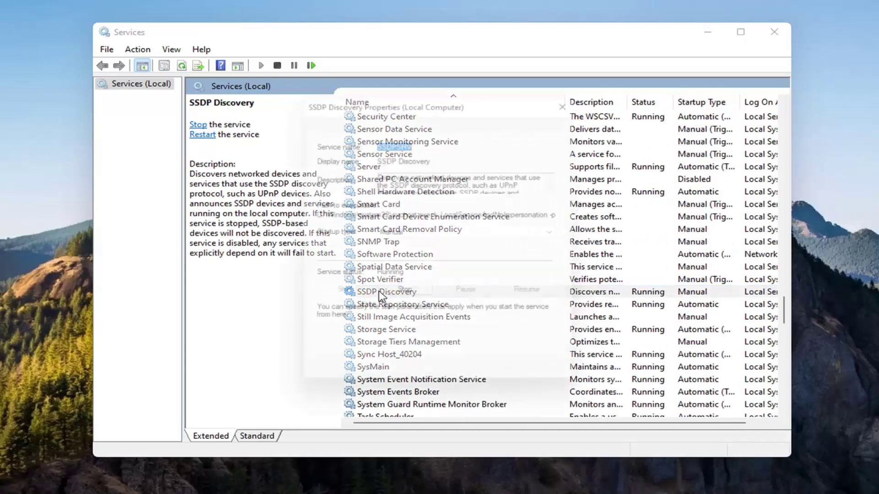
pyautogui.click(387, 234)
pyautogui.click(390, 251)
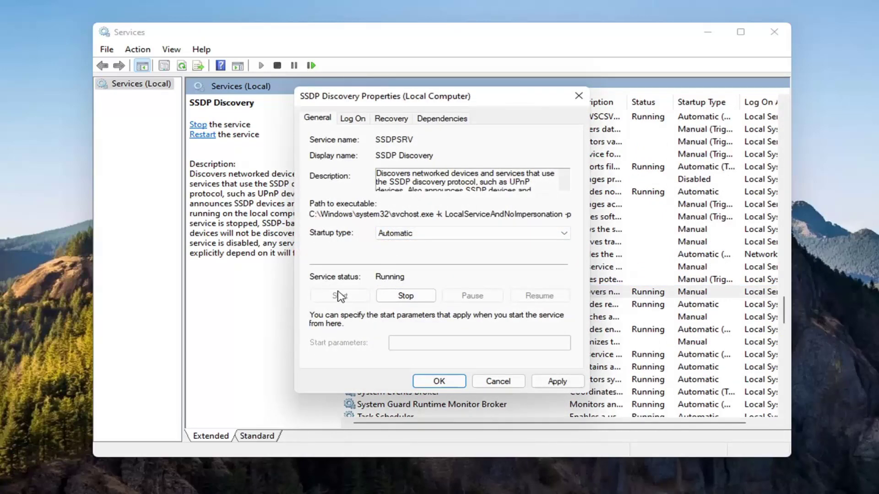
pyautogui.click(556, 382)
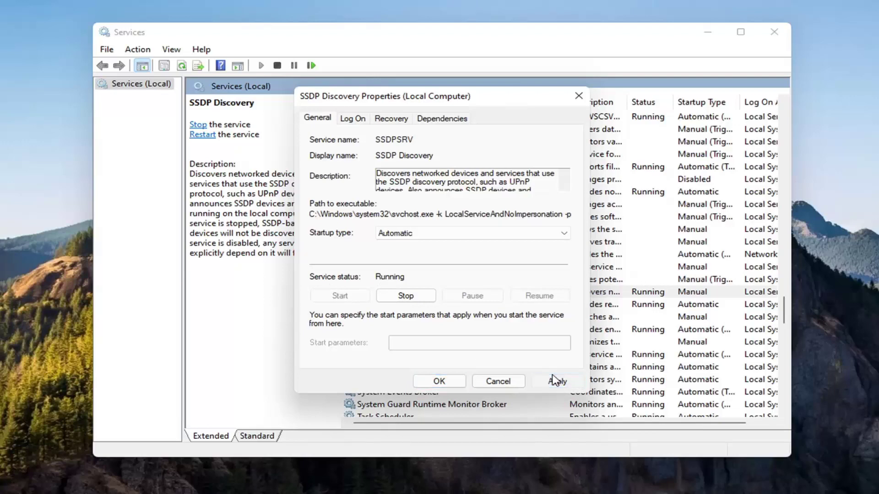
pyautogui.click(440, 381)
# Set UPnP Device Host to Automatic, start it, and apply.
pyautogui.scroll(-5, 449, 311)
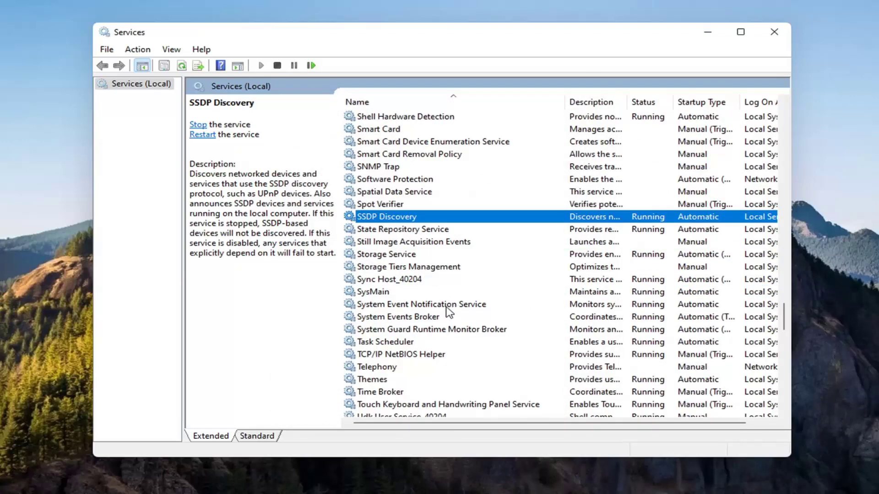
pyautogui.scroll(-1, 449, 315)
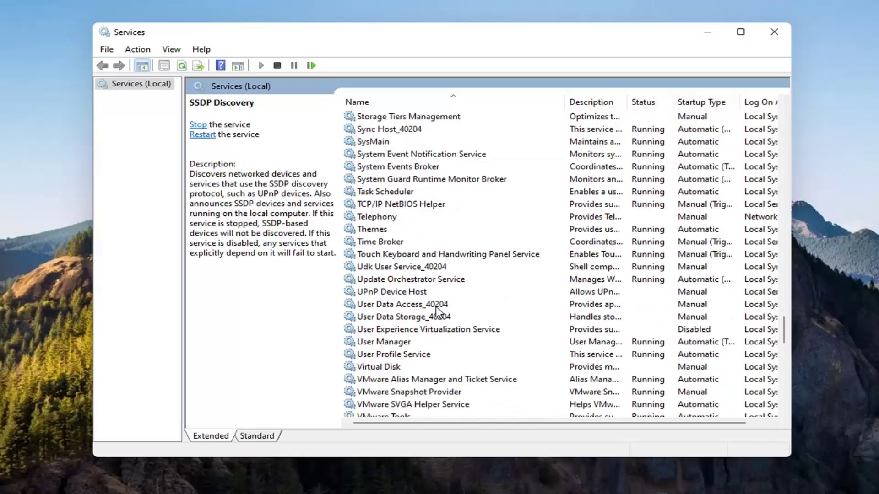
pyautogui.click(386, 293)
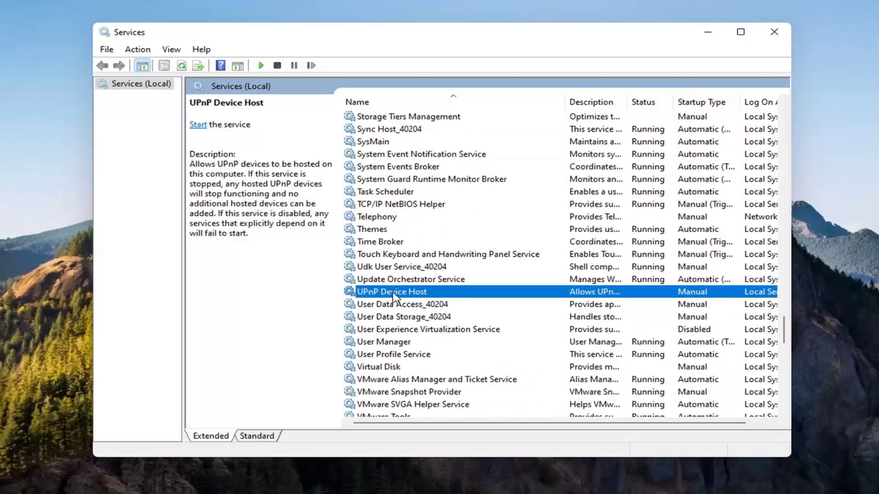
pyautogui.doubleClick(393, 295)
pyautogui.click(402, 233)
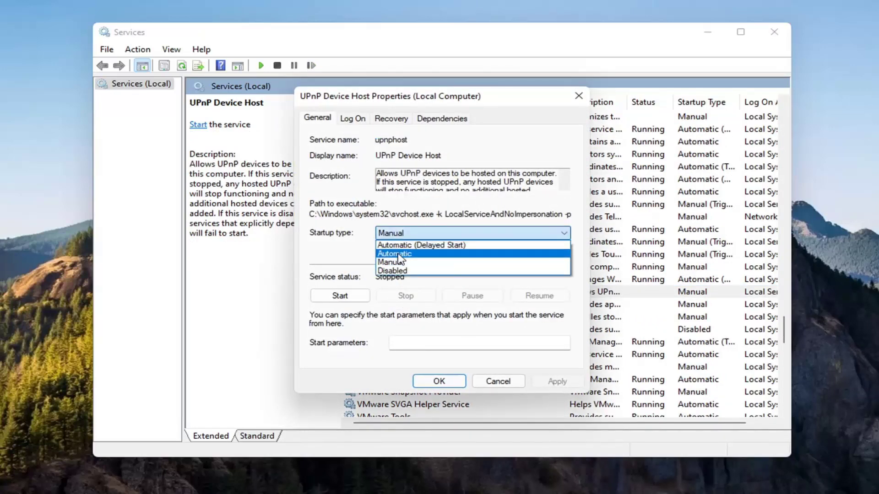
pyautogui.click(400, 255)
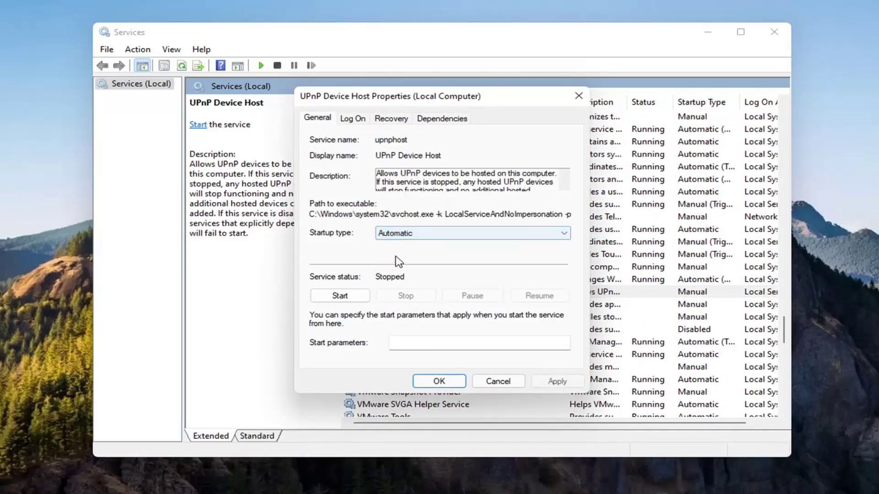
pyautogui.click(350, 295)
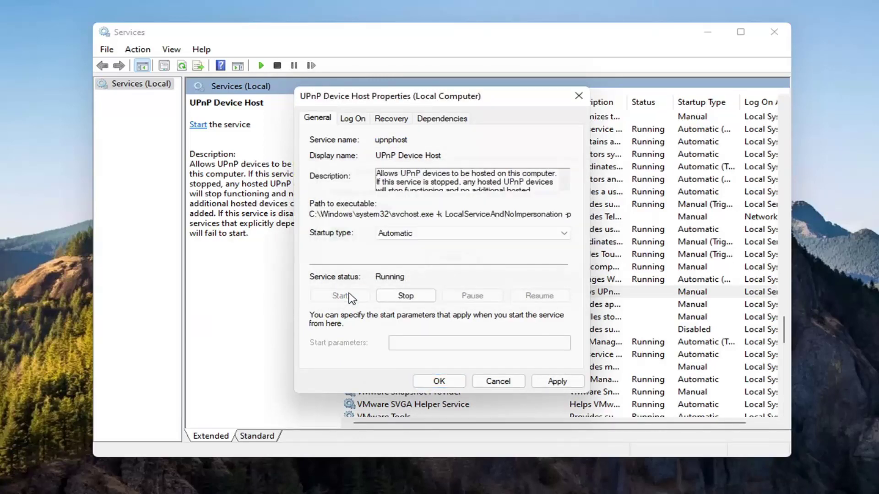
pyautogui.click(556, 382)
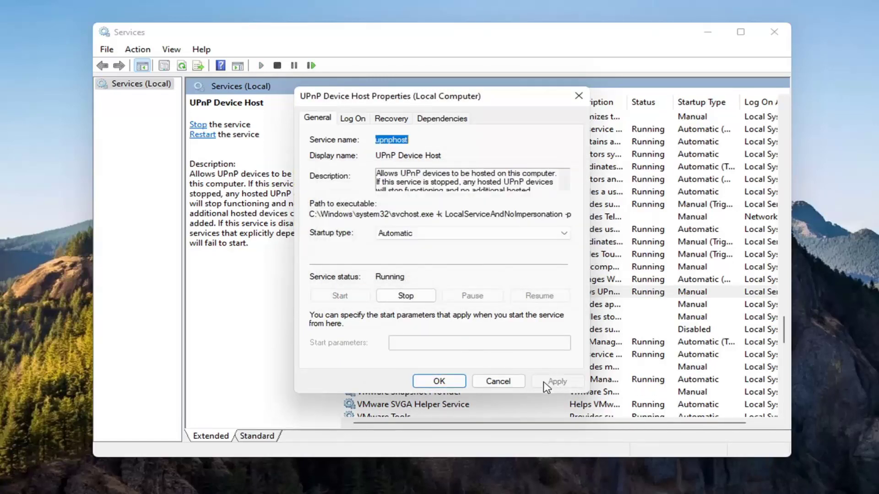
pyautogui.click(432, 385)
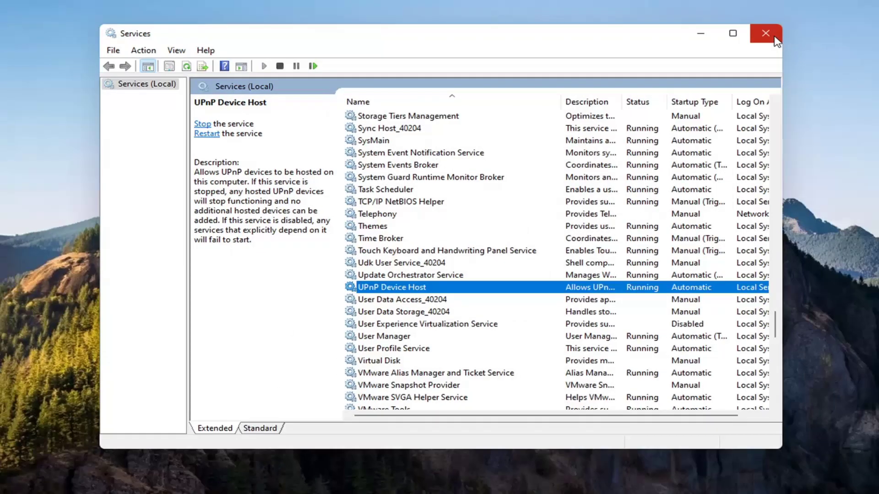
# Close Services and bring up the Start button's Shut down or sign out options.
pyautogui.click(773, 31)
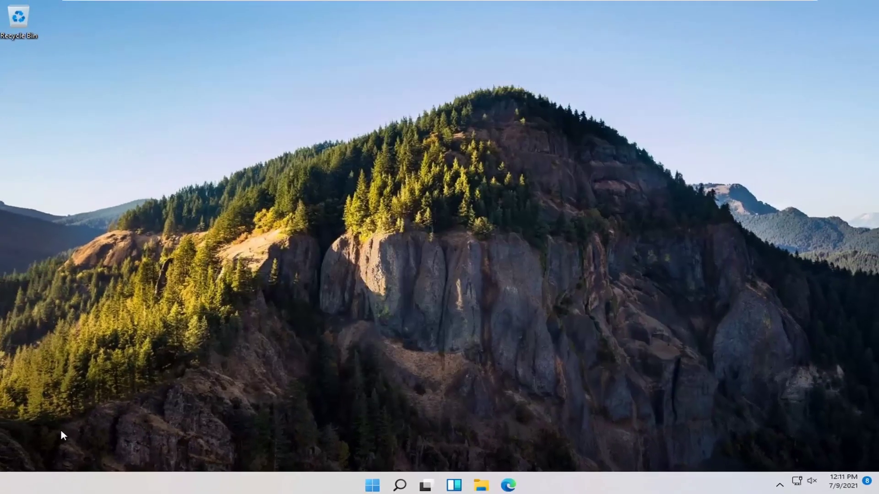
pyautogui.rightClick(372, 485)
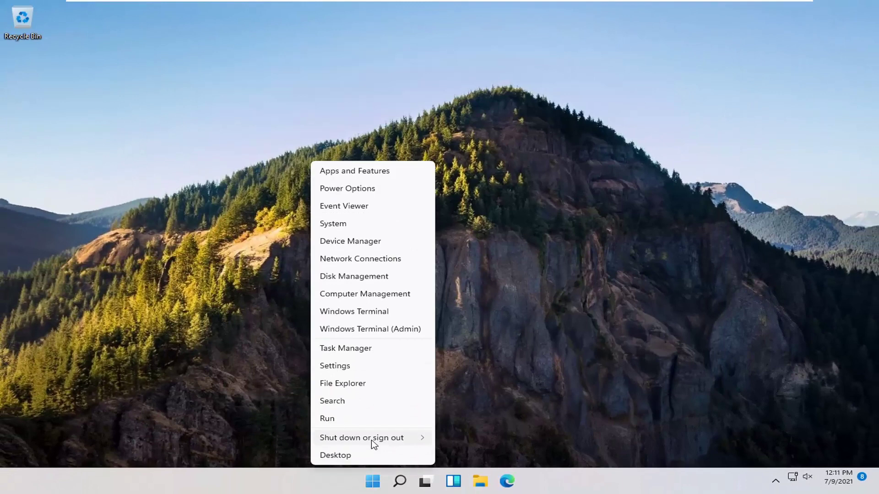
pyautogui.moveTo(373, 443)
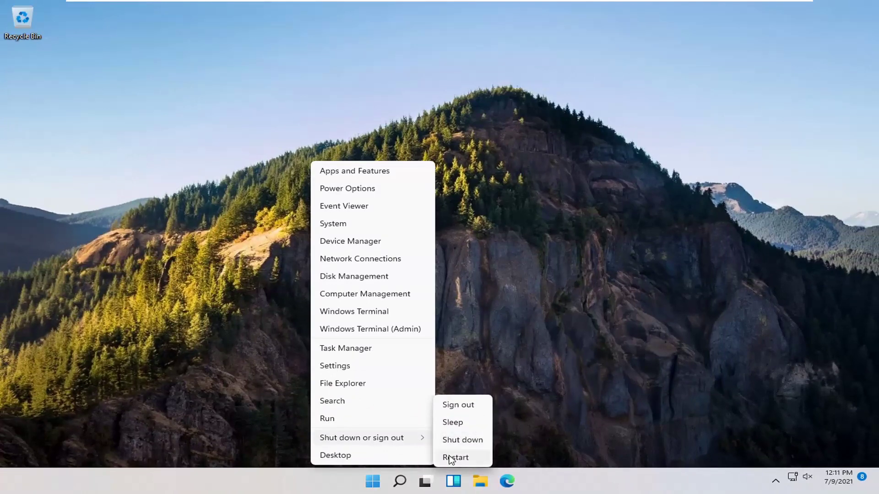